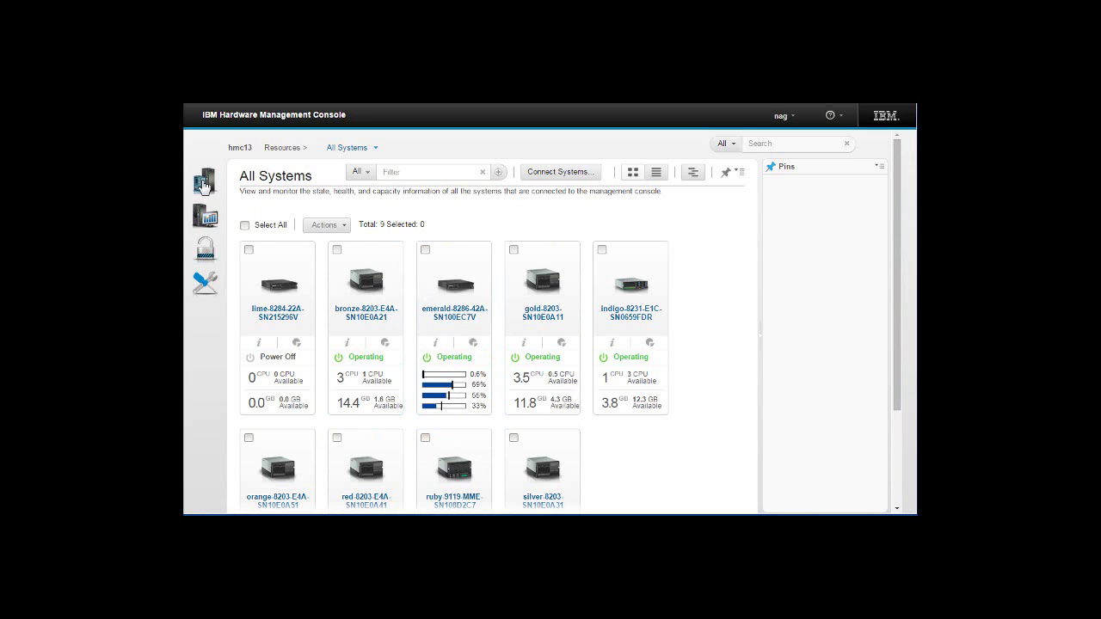
- List all partitions, filter them by "vm39" and open the properties of the matching partition
mouse_move(204, 184)
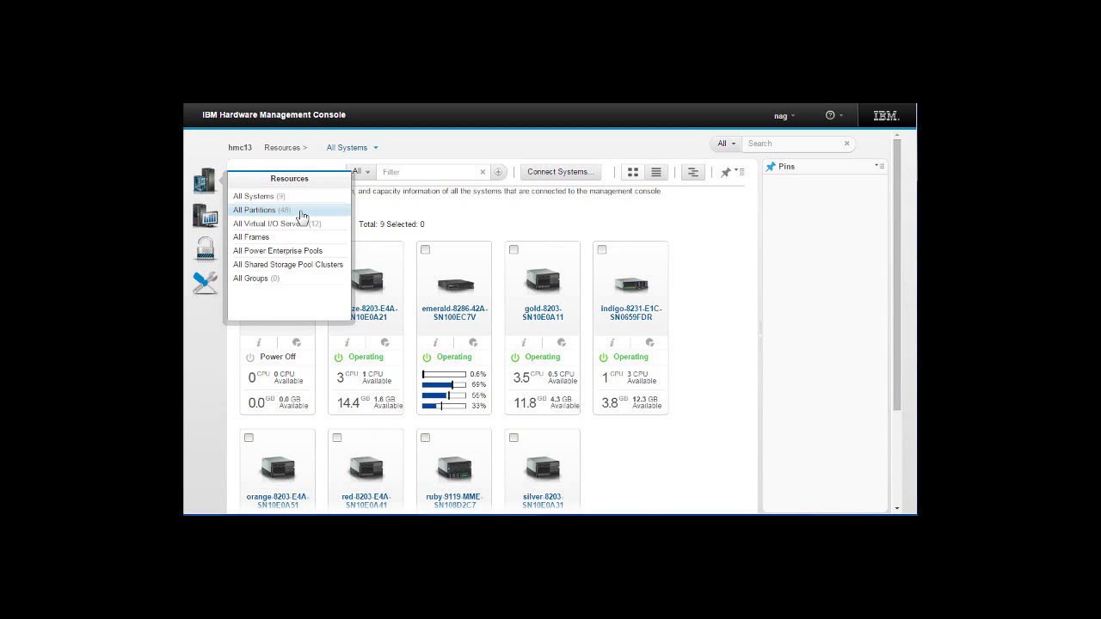
left_click(255, 213)
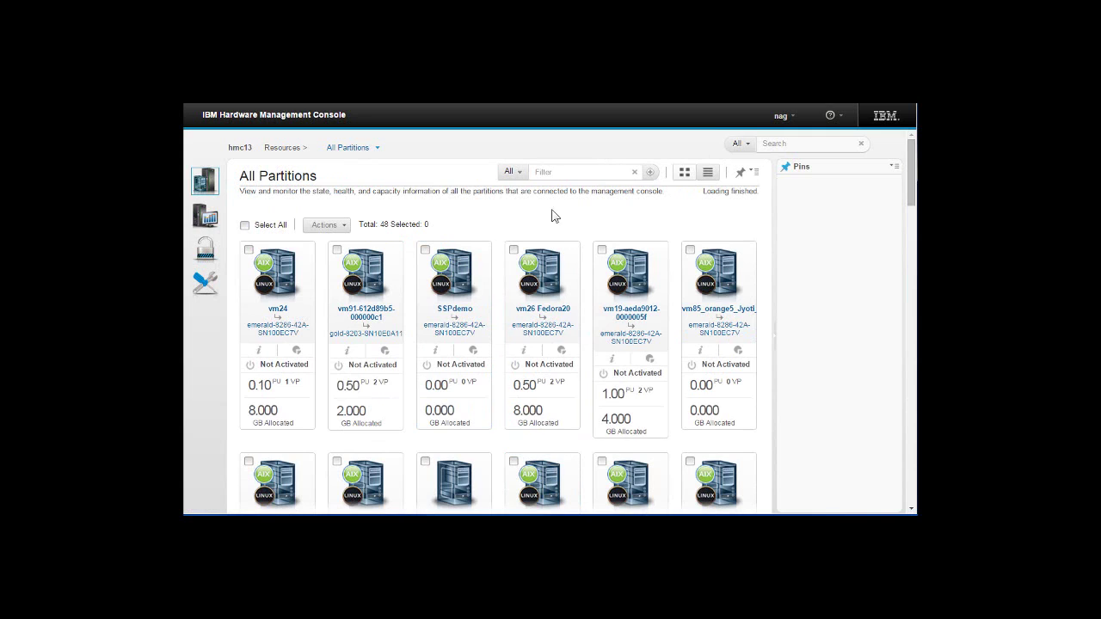
left_click(545, 172)
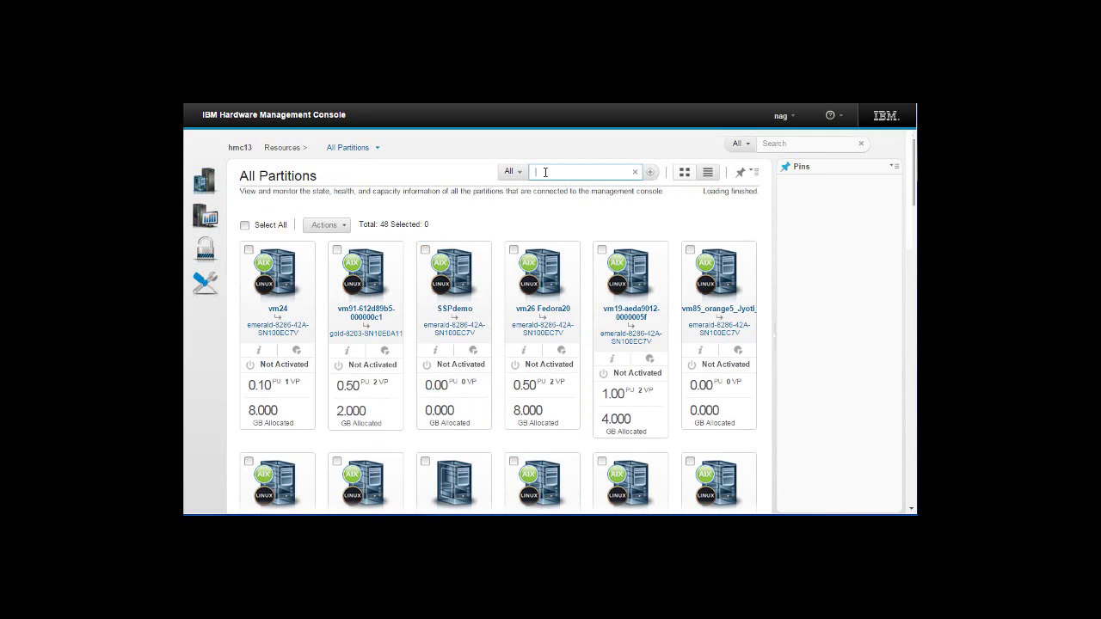
type("vm39")
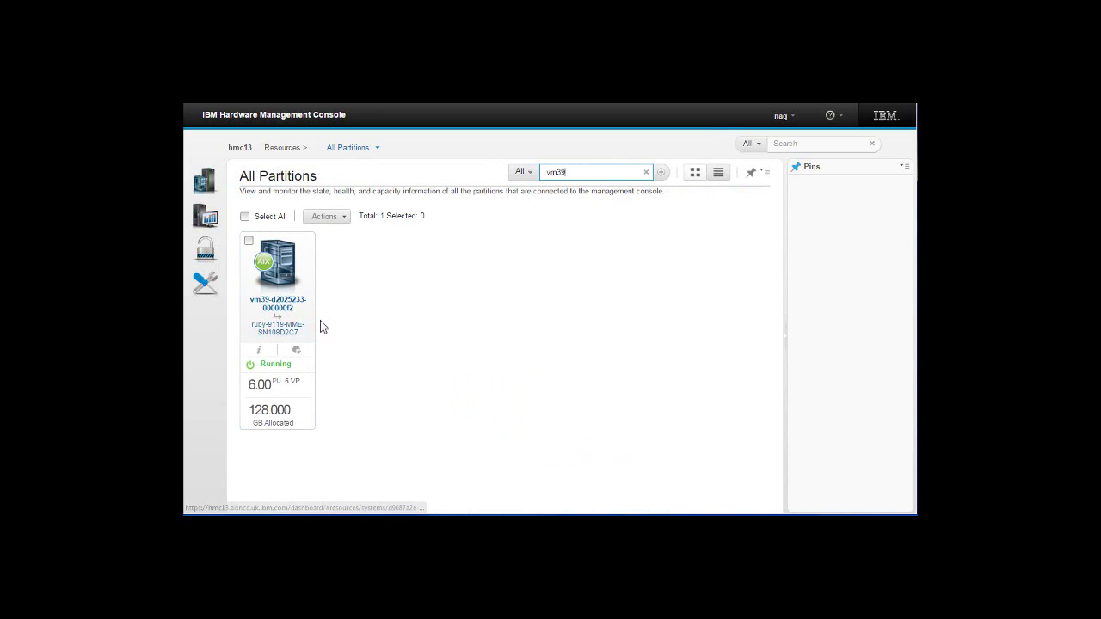
left_click(278, 306)
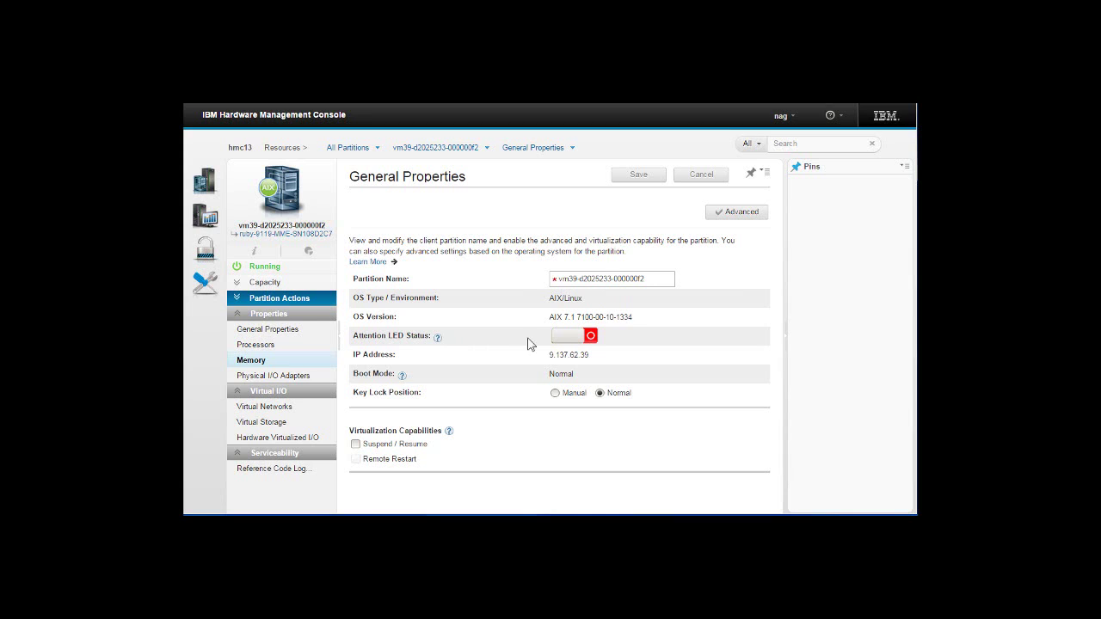
- Try switching the partition's Attention LED status on, and switch it back off
left_click(580, 337)
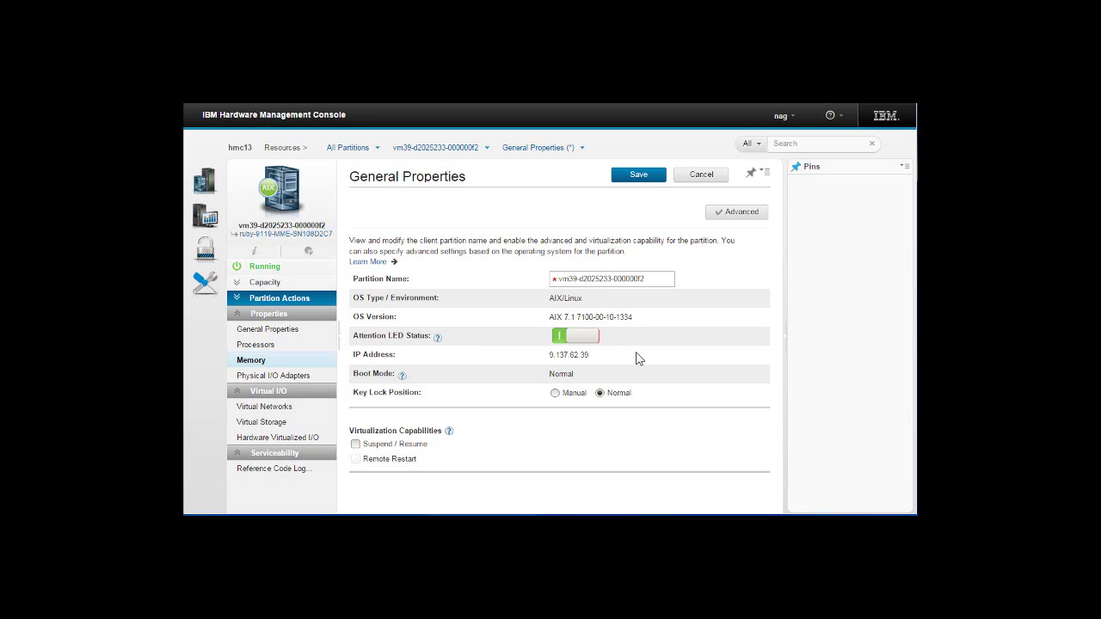
left_click(585, 337)
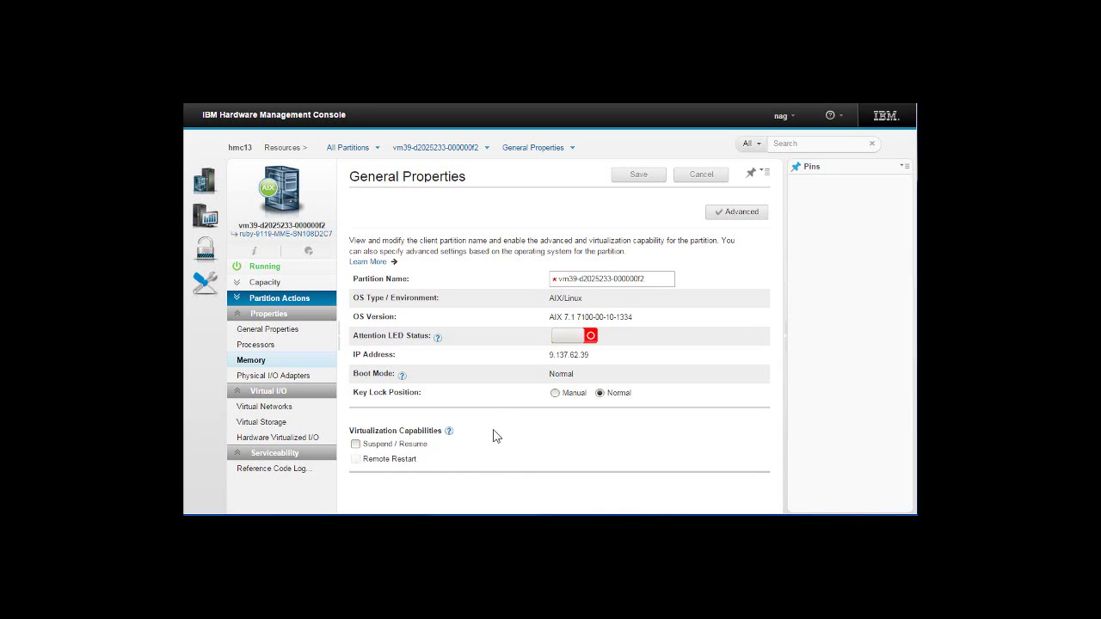
- View the partition's processor settings, trying the Capped mode and returning it to Uncapped
left_click(260, 347)
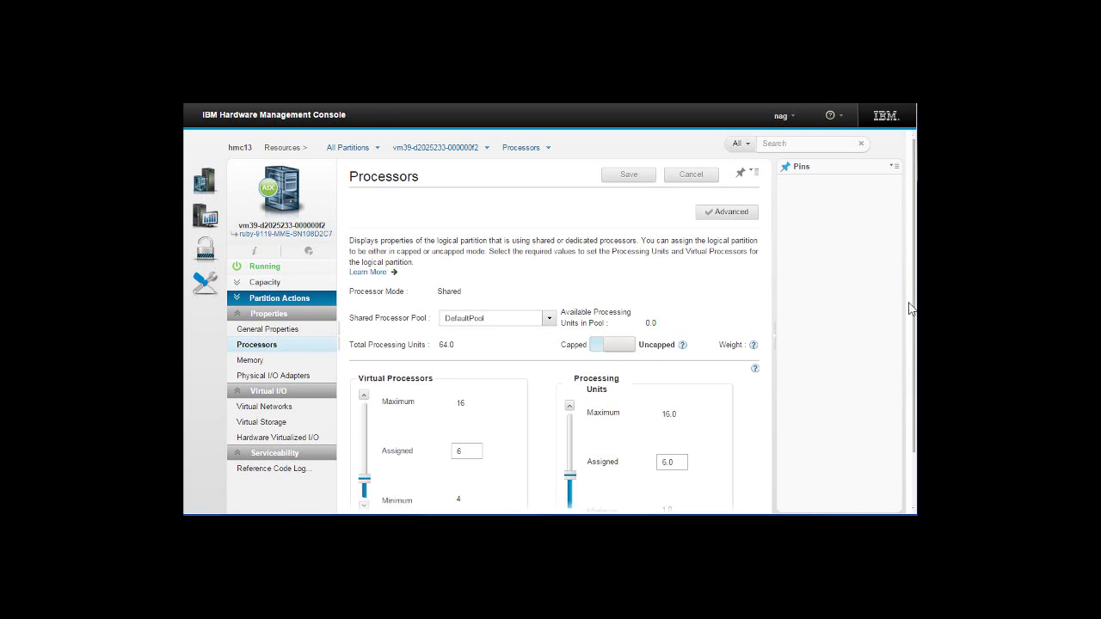
scroll(912, 318, "down", 1)
left_click_drag(912, 318, 914, 338)
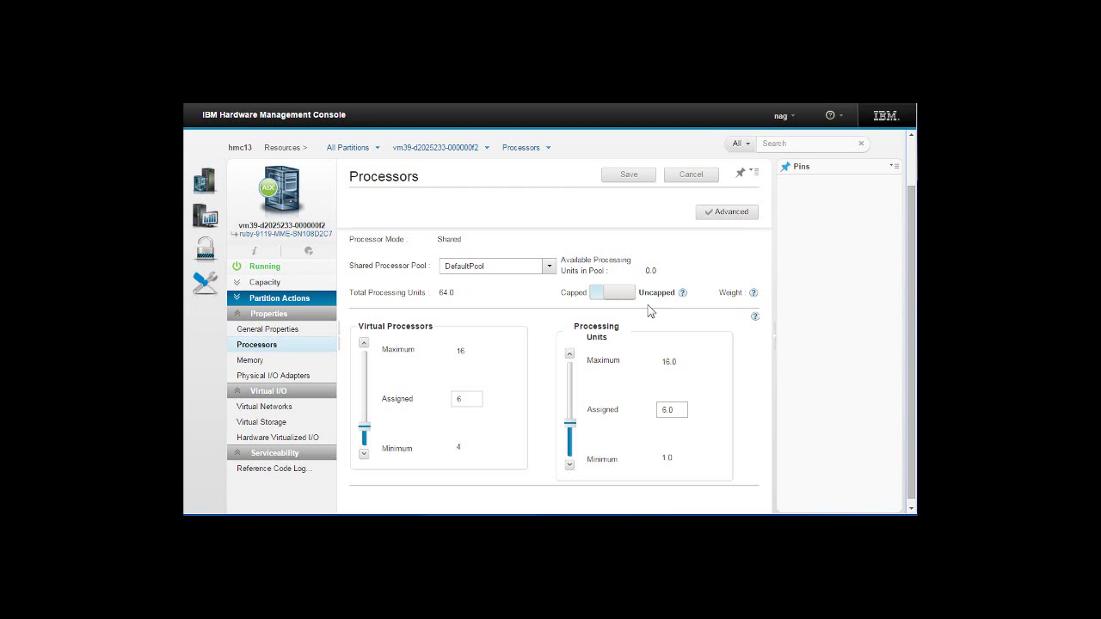
left_click(592, 294)
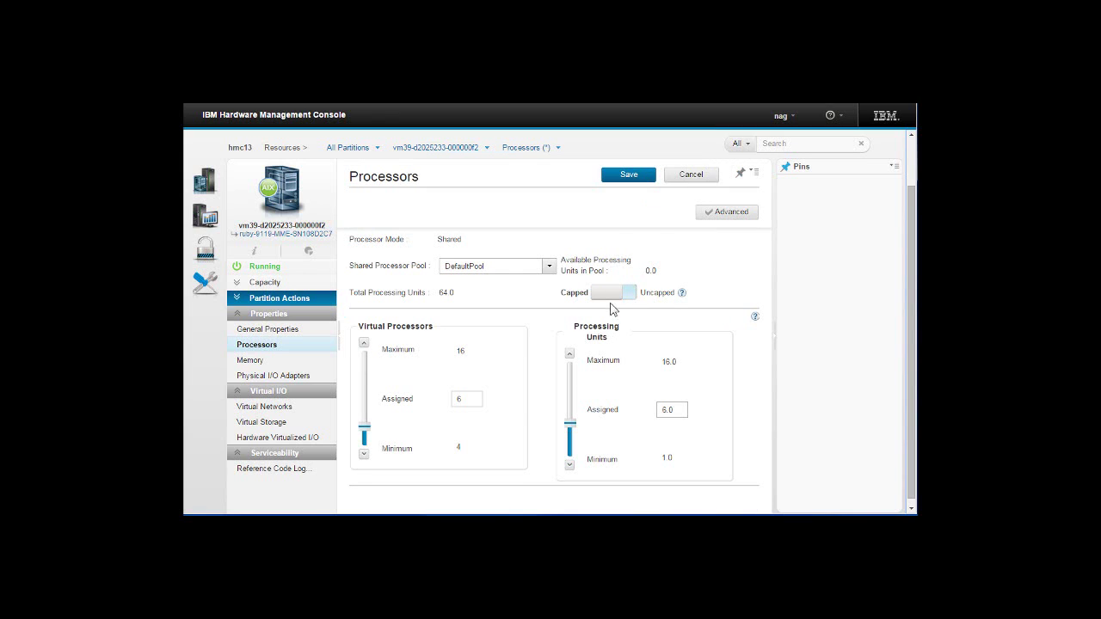
left_click(612, 294)
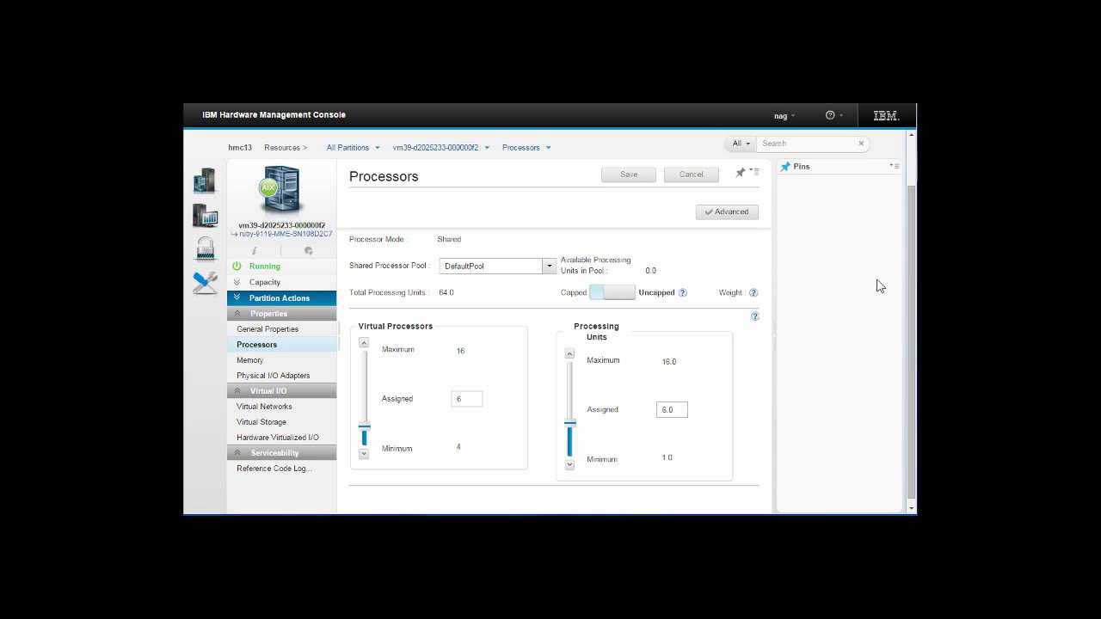
- Collapse the Pins pane to make room for the uncapped Weight field and highlight its value
left_click(776, 343)
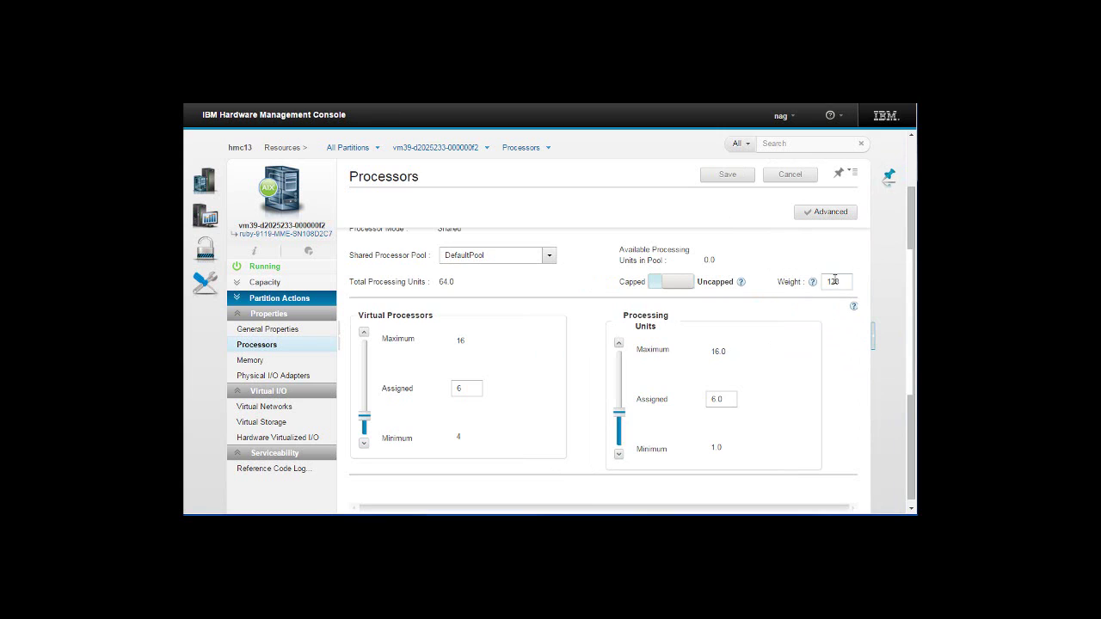
double_click(843, 281)
- Try assigning 8 and 5 virtual processors, and restore both the virtual processors and the processing units to 6
left_click_drag(368, 414, 366, 406)
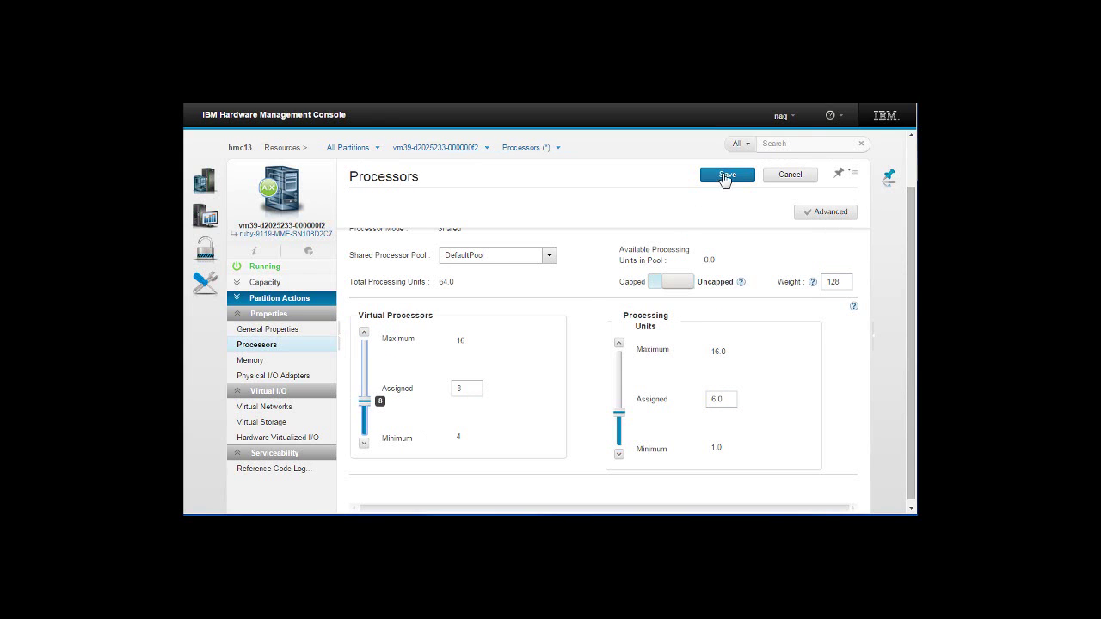
left_click(727, 176)
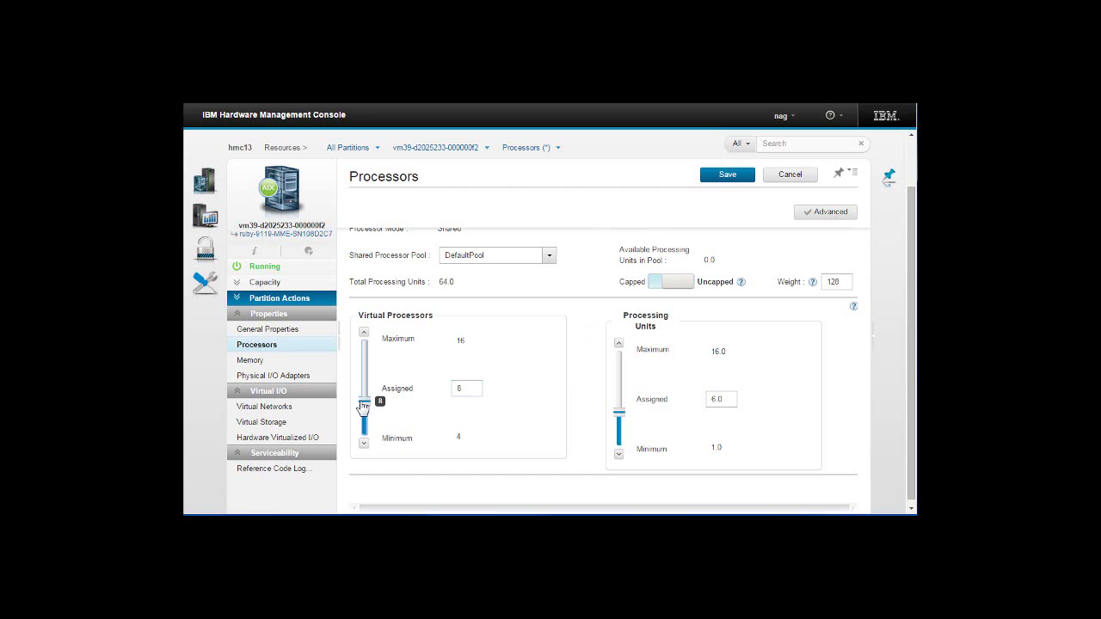
left_click_drag(363, 405, 364, 427)
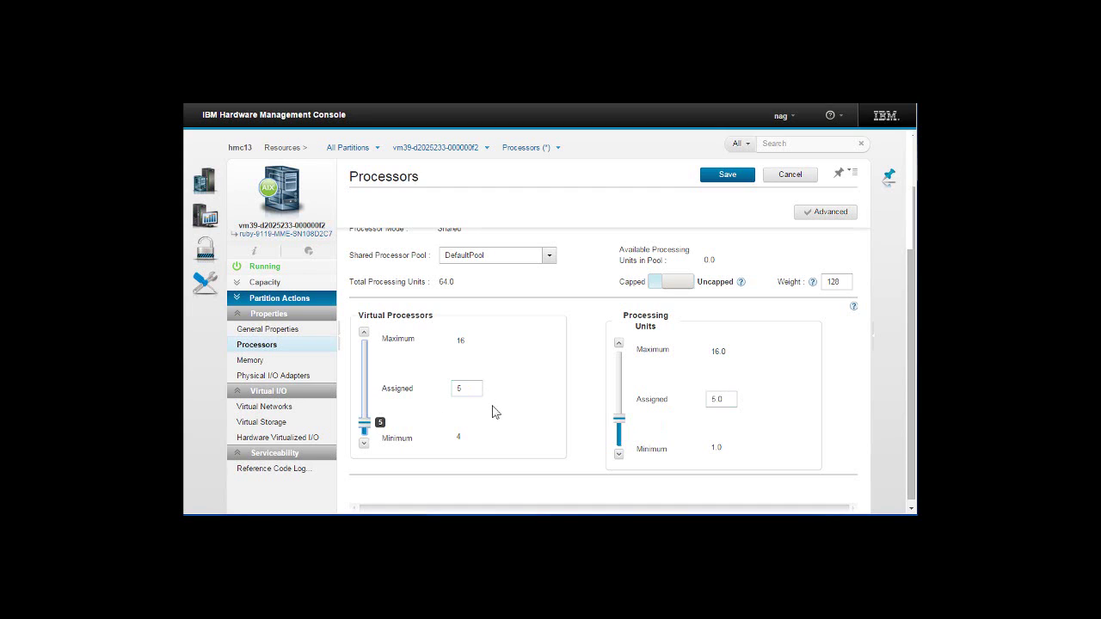
left_click_drag(365, 425, 368, 419)
left_click(709, 401)
key("ctrl+a")
type("6")
key("Return")
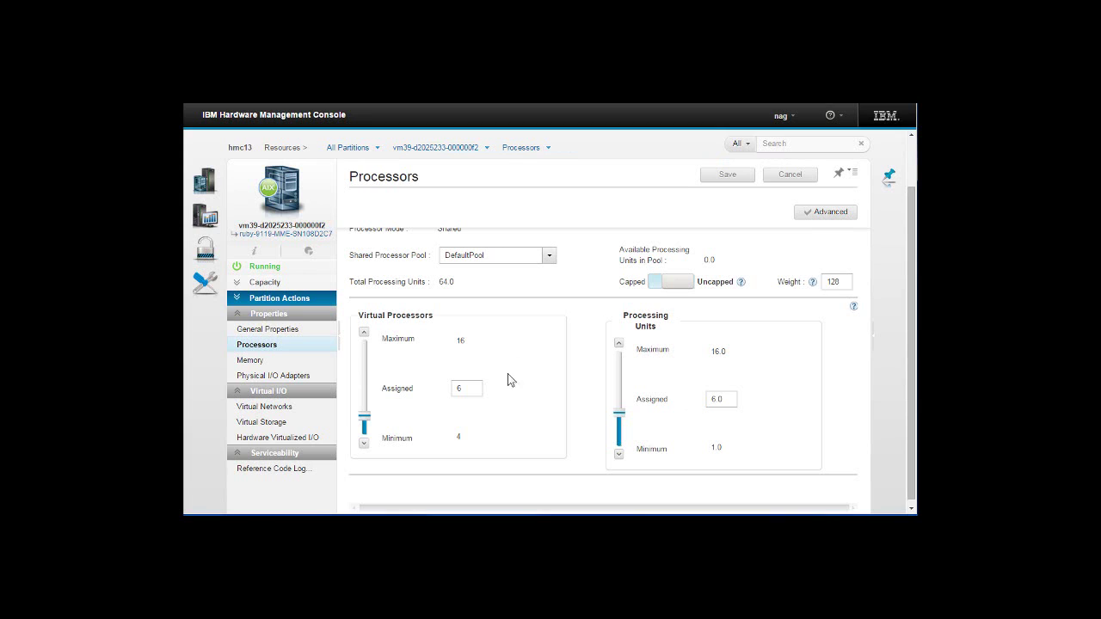
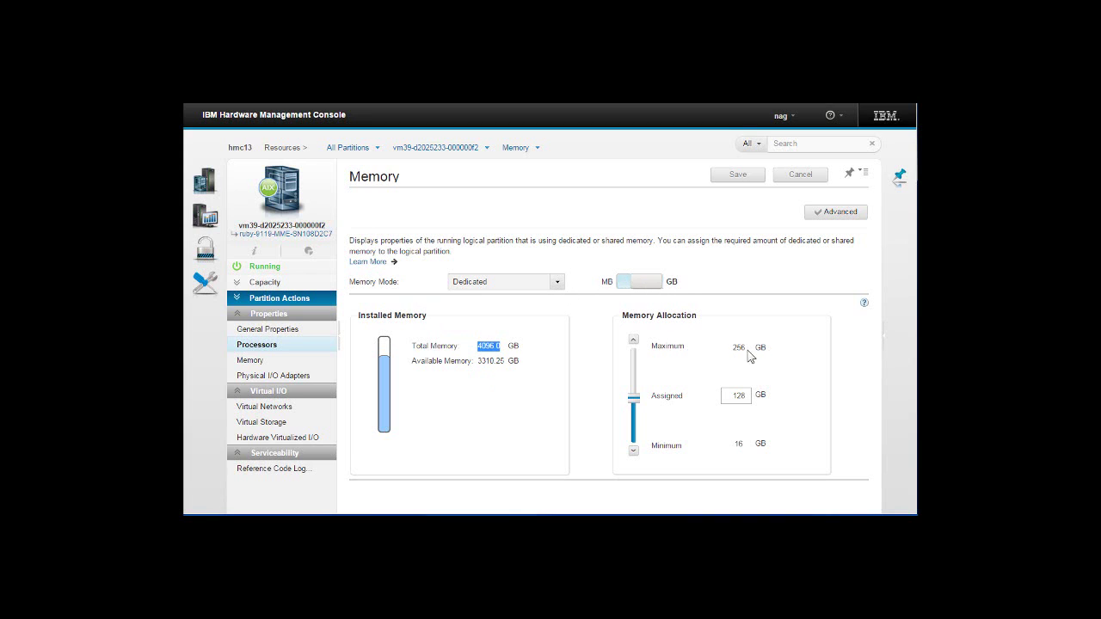
- View the partition's memory allocation in MB and switch the units back to GB
left_click(527, 350)
left_click(619, 287)
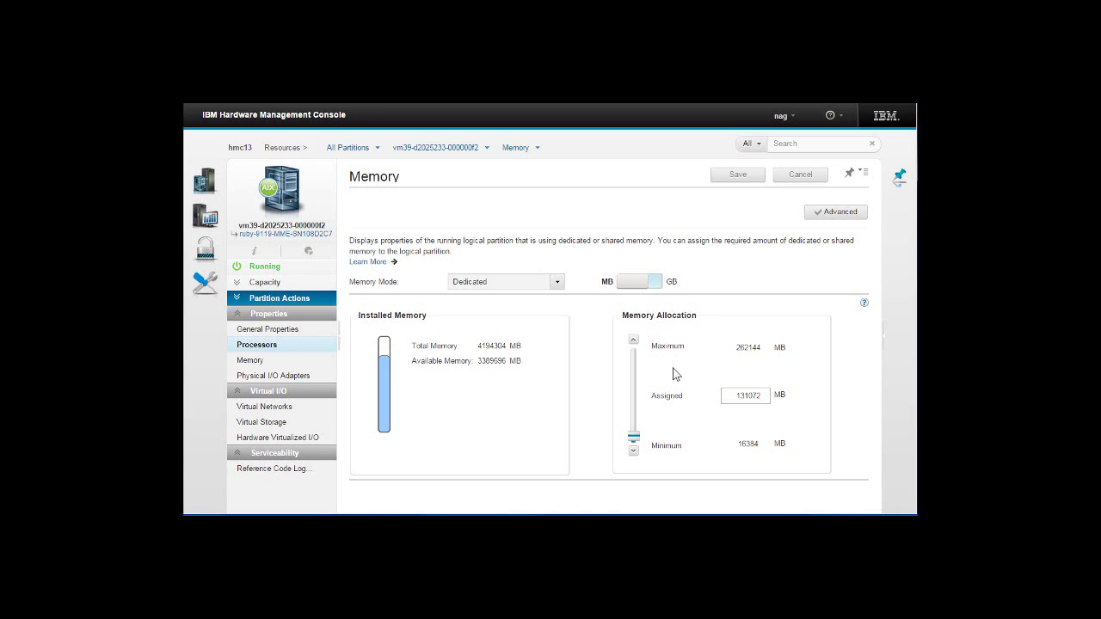
left_click_drag(765, 397, 745, 397)
key("Right")
left_click(641, 282)
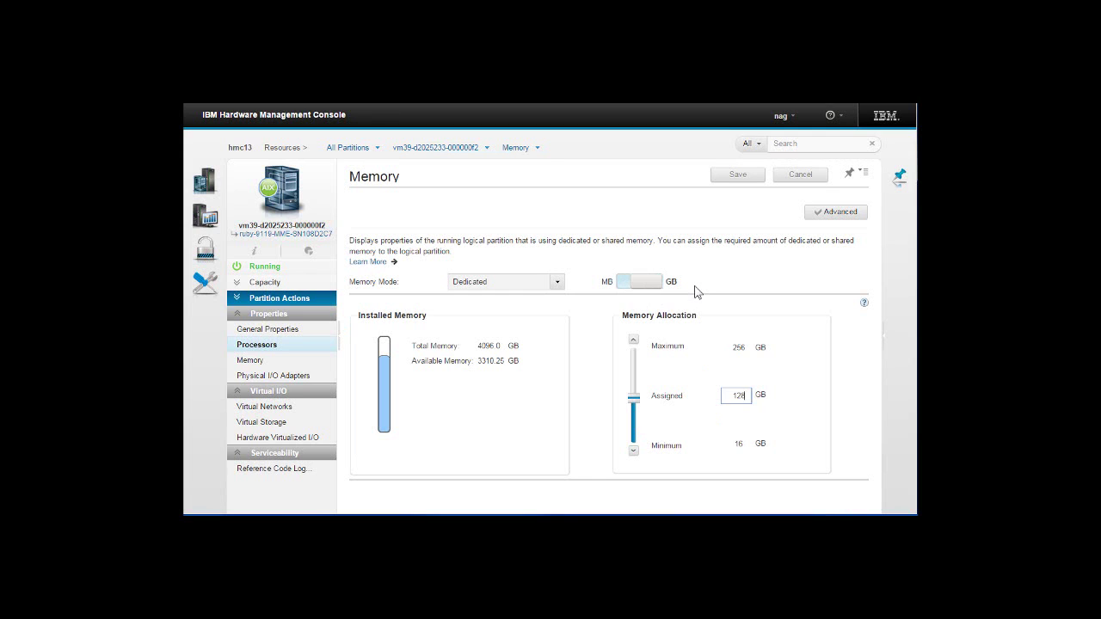
- Review the physical I/O adapters available to add to the partition, and cancel without adding any
left_click(285, 381)
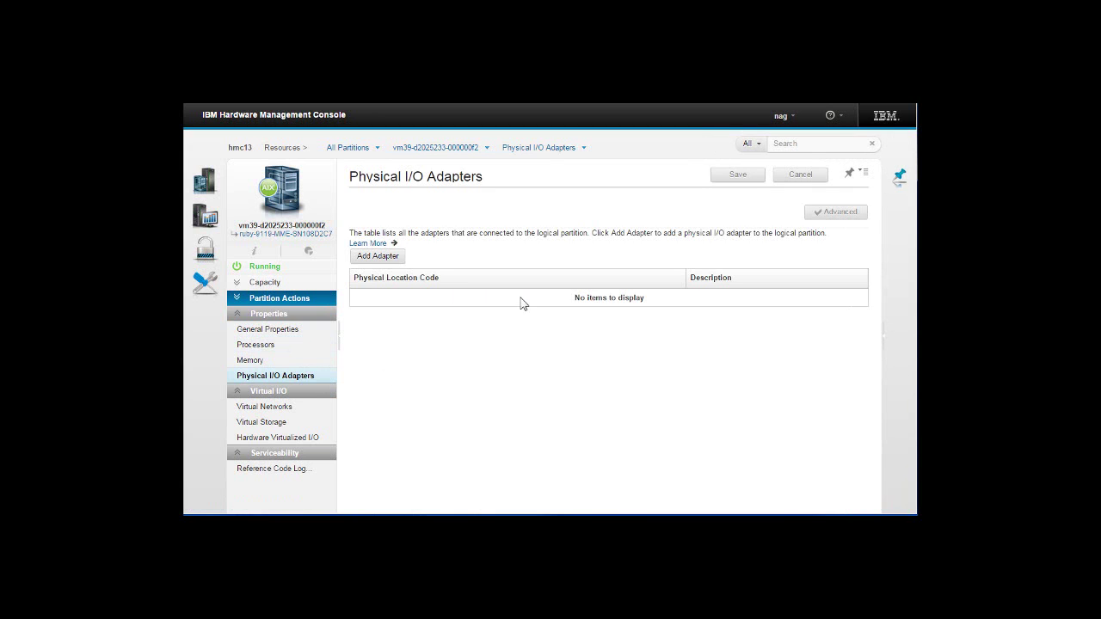
left_click(376, 257)
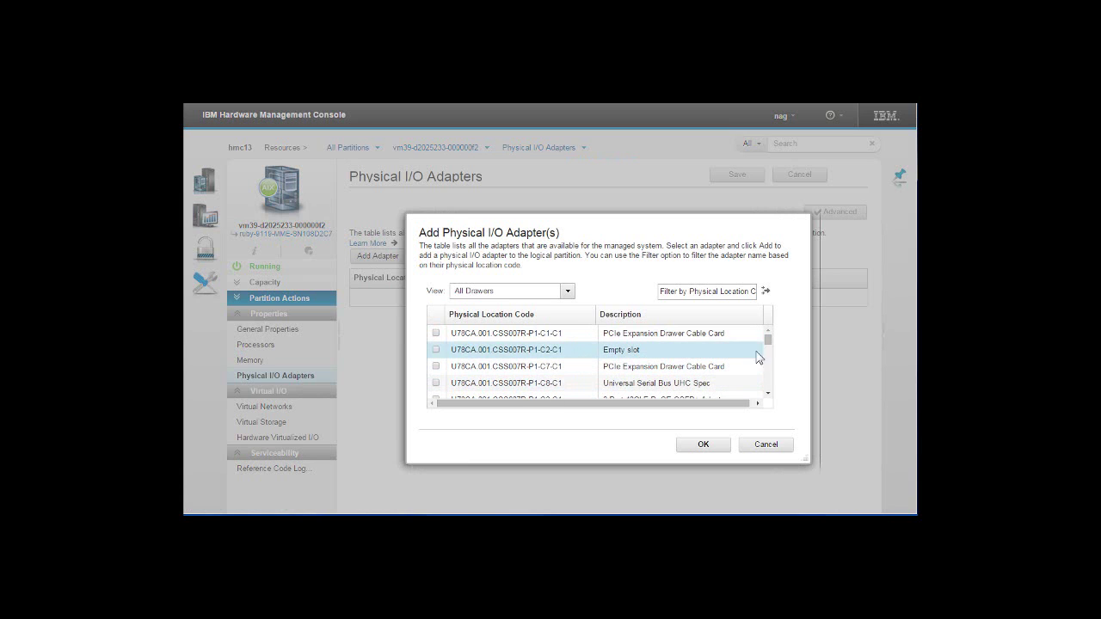
mouse_move(770, 346)
left_mouse_down()
mouse_move(770, 401)
mouse_move(768, 338)
left_mouse_up()
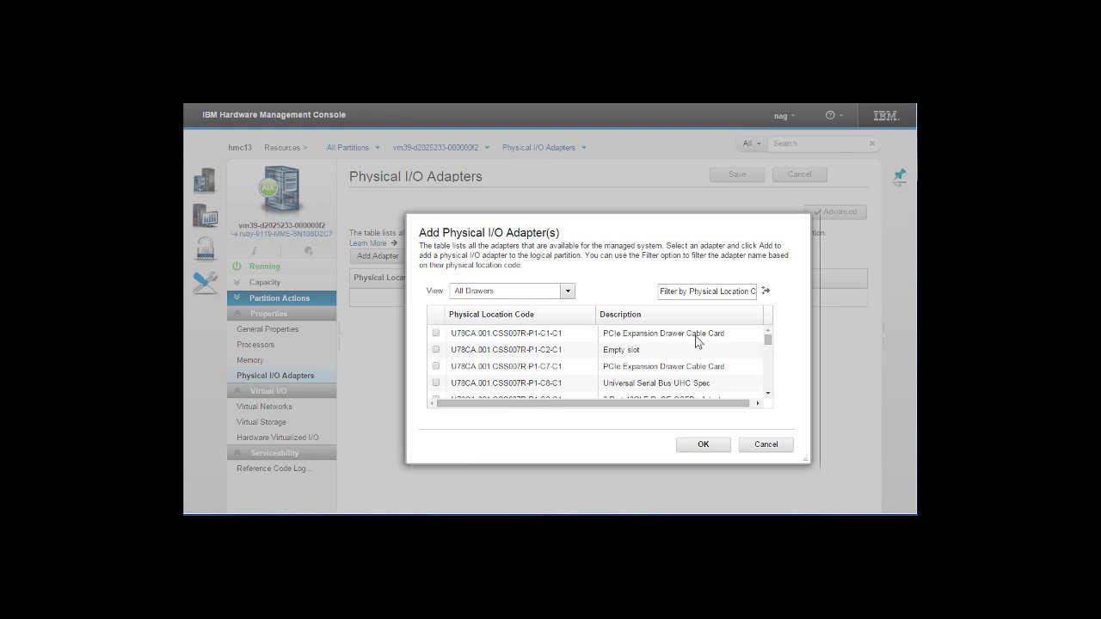
left_click(765, 445)
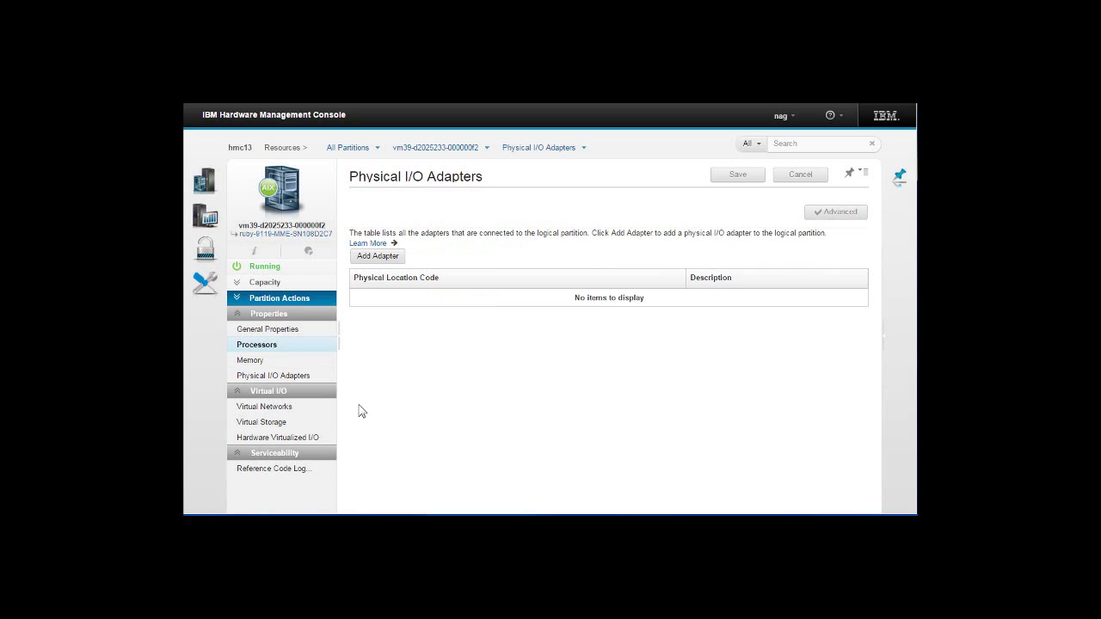
- Examine the virtual networks associated with the partition, including their VLAN IDs, virtual switches and network bridges
left_click(275, 411)
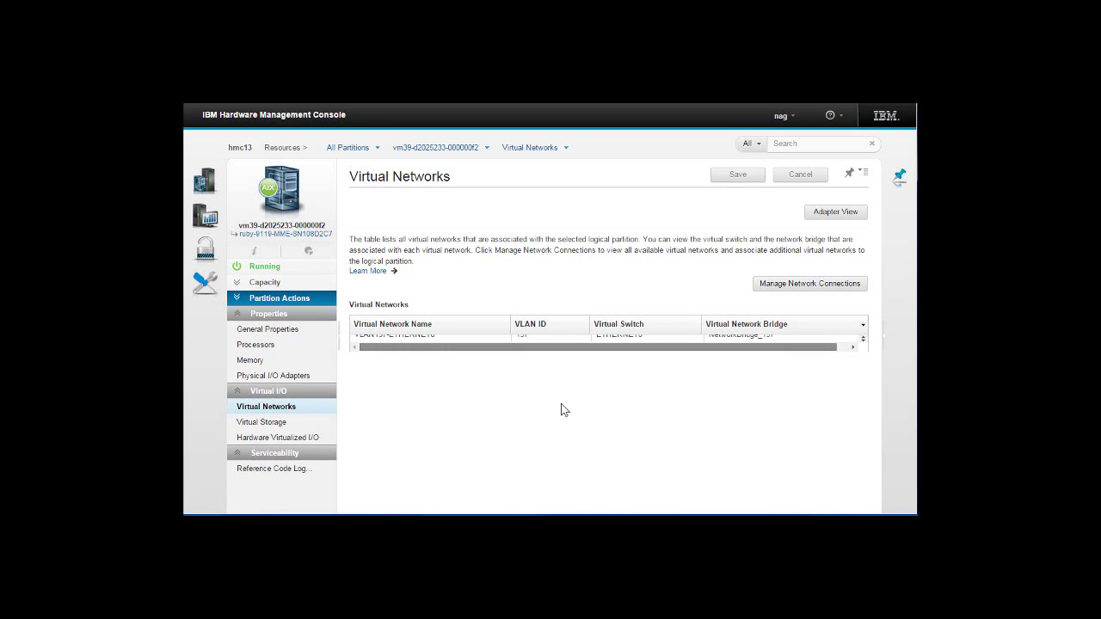
scroll(574, 327, "down", 3)
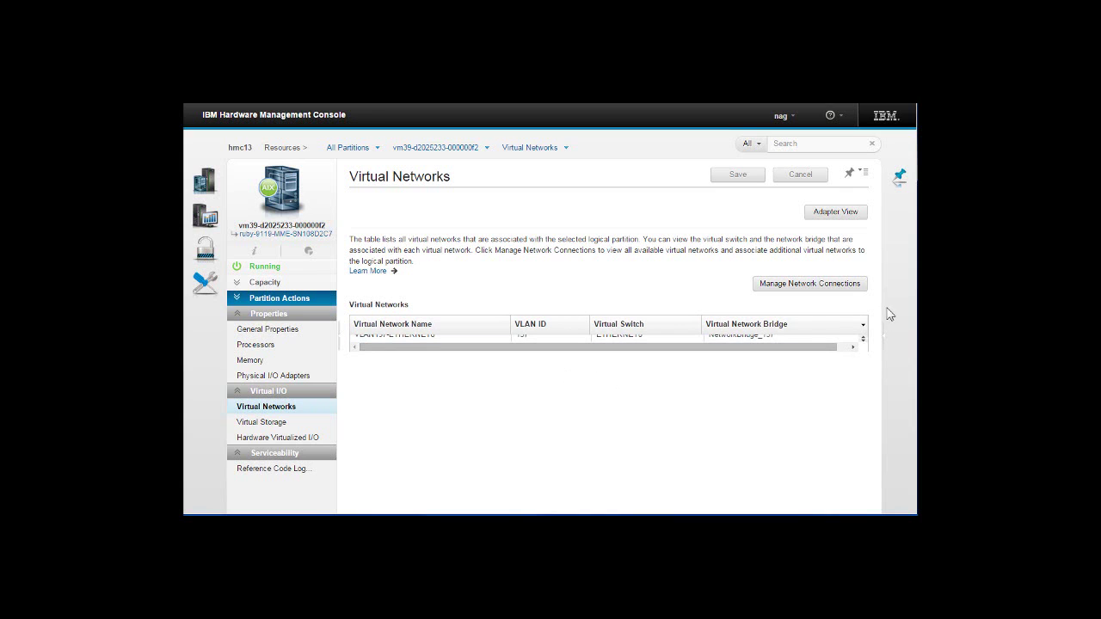
left_click(885, 344)
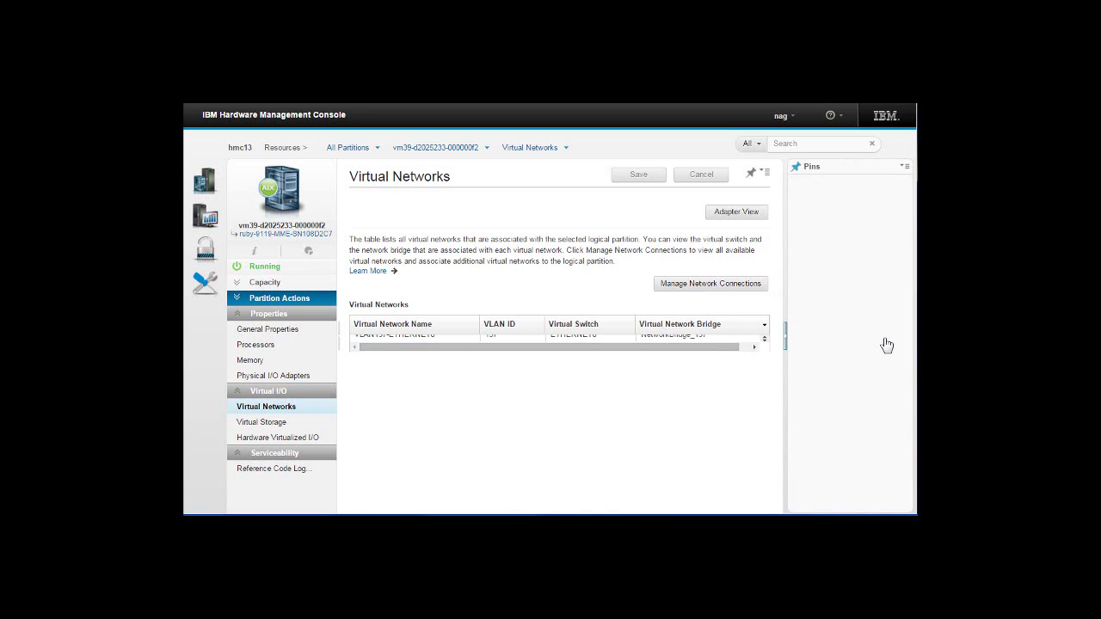
left_click(785, 340)
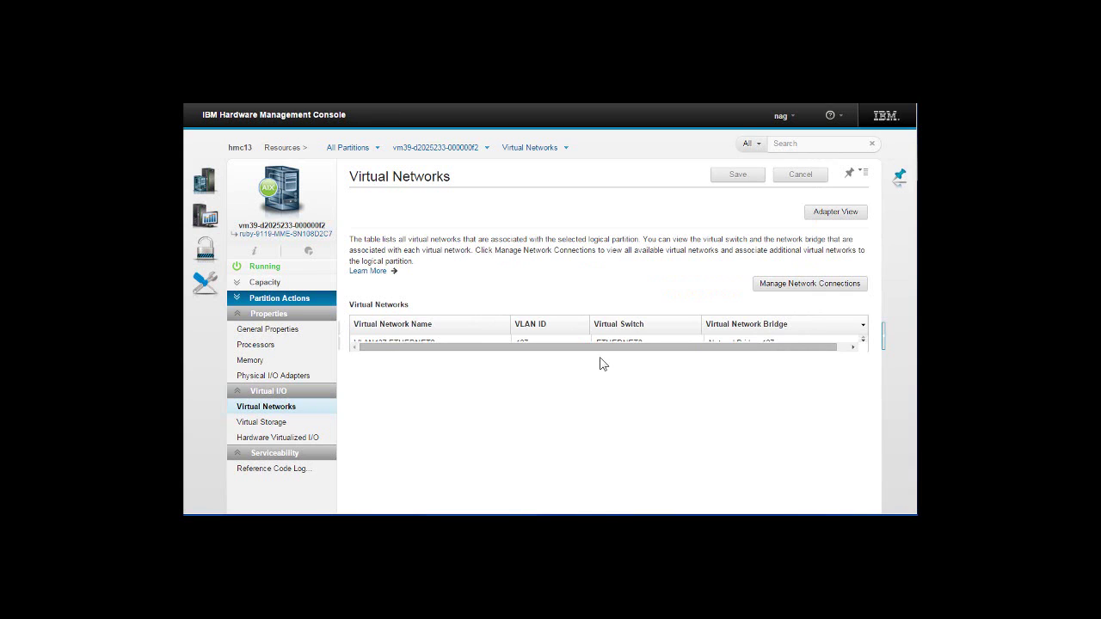
left_click(514, 344)
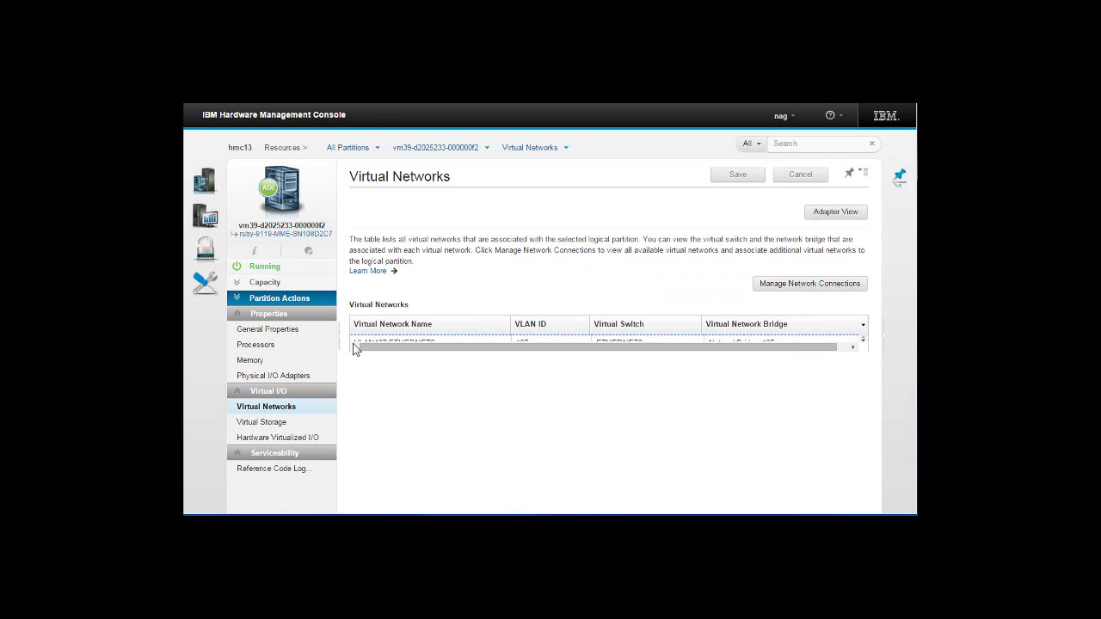
left_click_drag(525, 344, 426, 306)
left_click(433, 287)
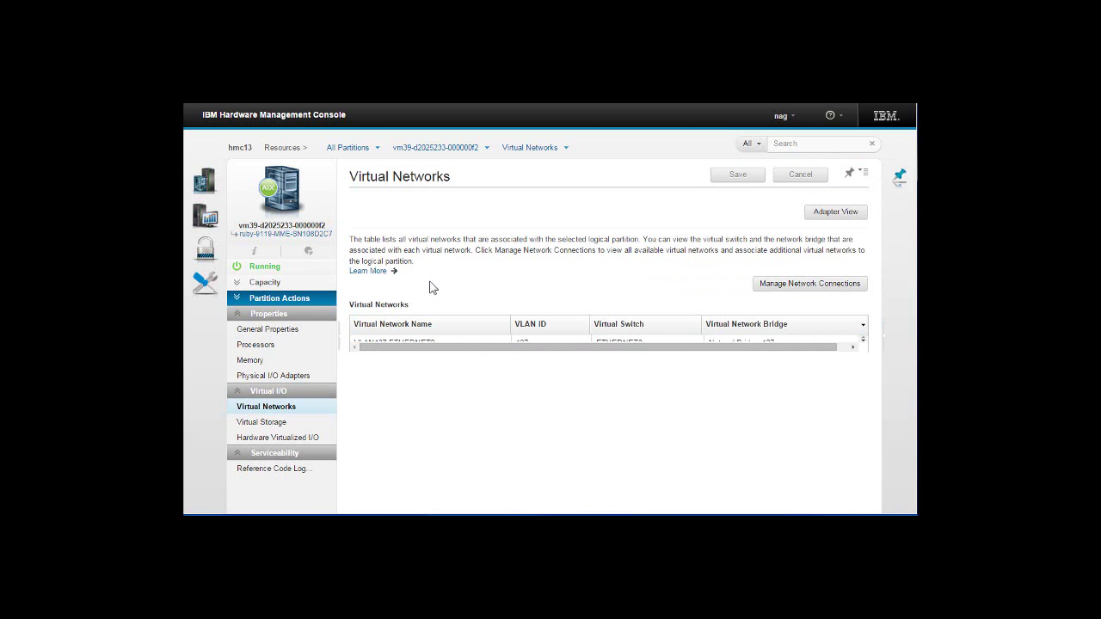
left_click_drag(484, 511, 484, 516)
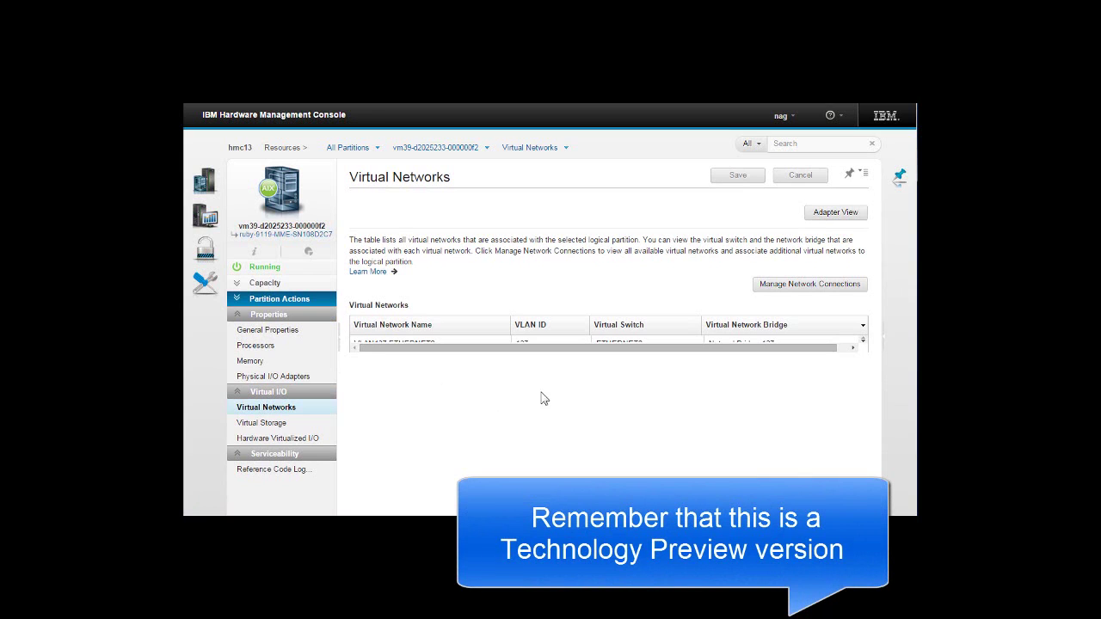
- Examine the partition's Virtual SCSI storage, including the sizes, thin provisioning and connections of its shared storage pool volumes
left_click(269, 425)
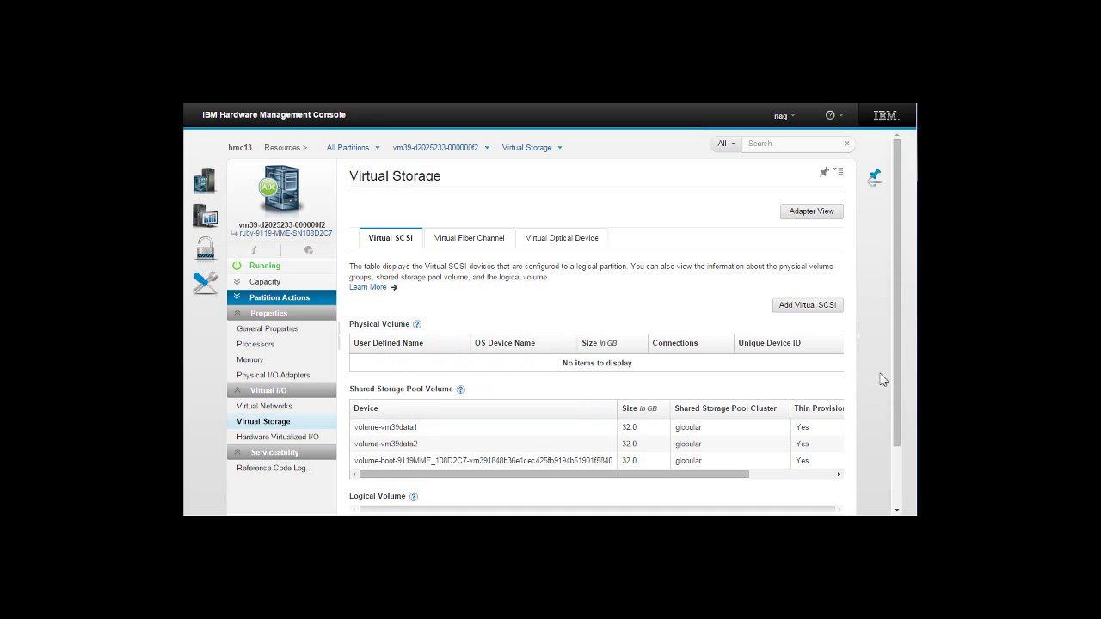
scroll(898, 379, "down", 2)
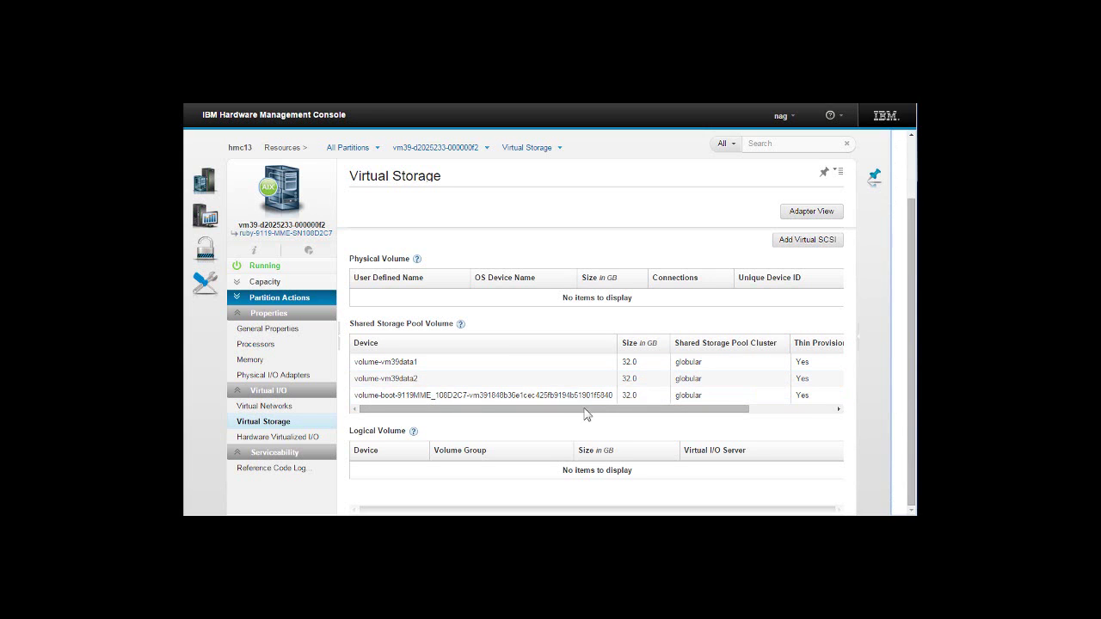
left_click_drag(654, 413, 804, 417)
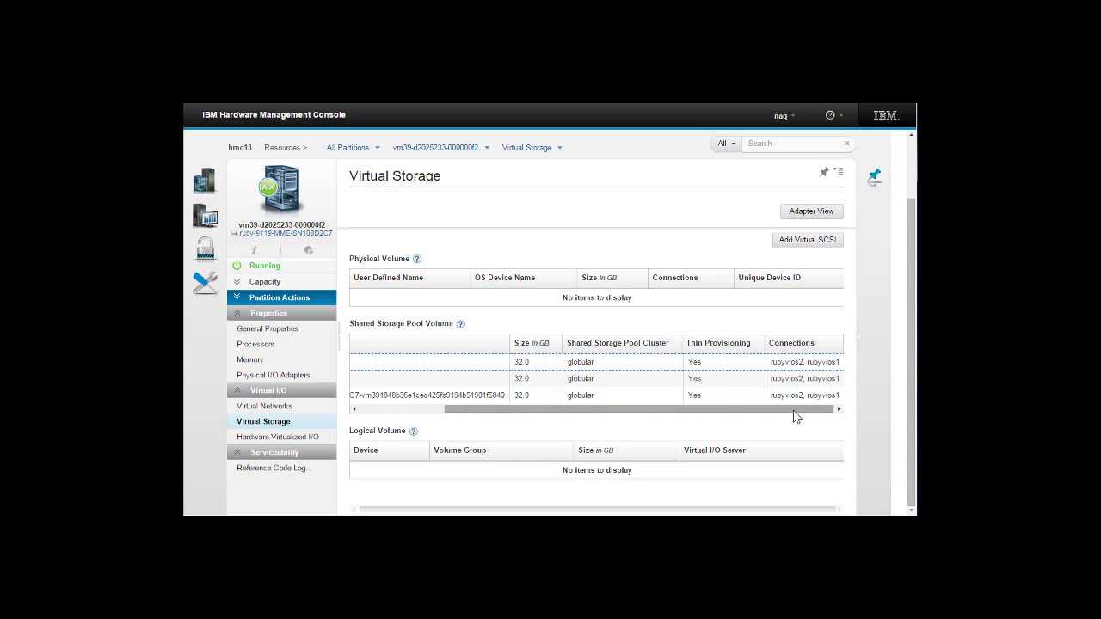
left_click_drag(795, 417, 611, 407)
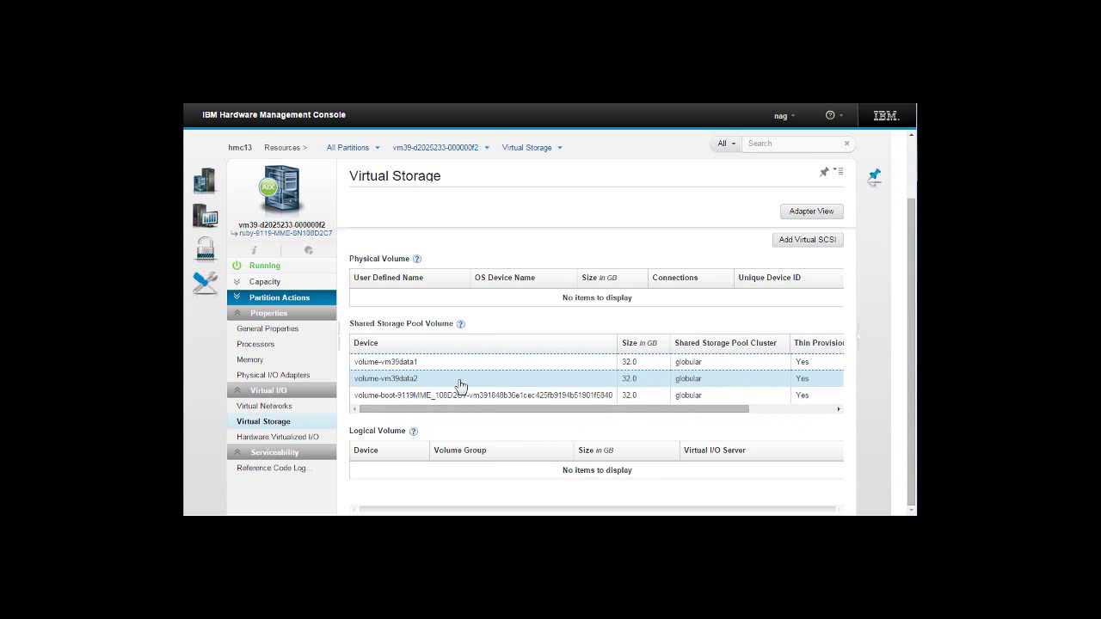
- Open the partition's Hardware Virtualized I/O properties
left_click(290, 439)
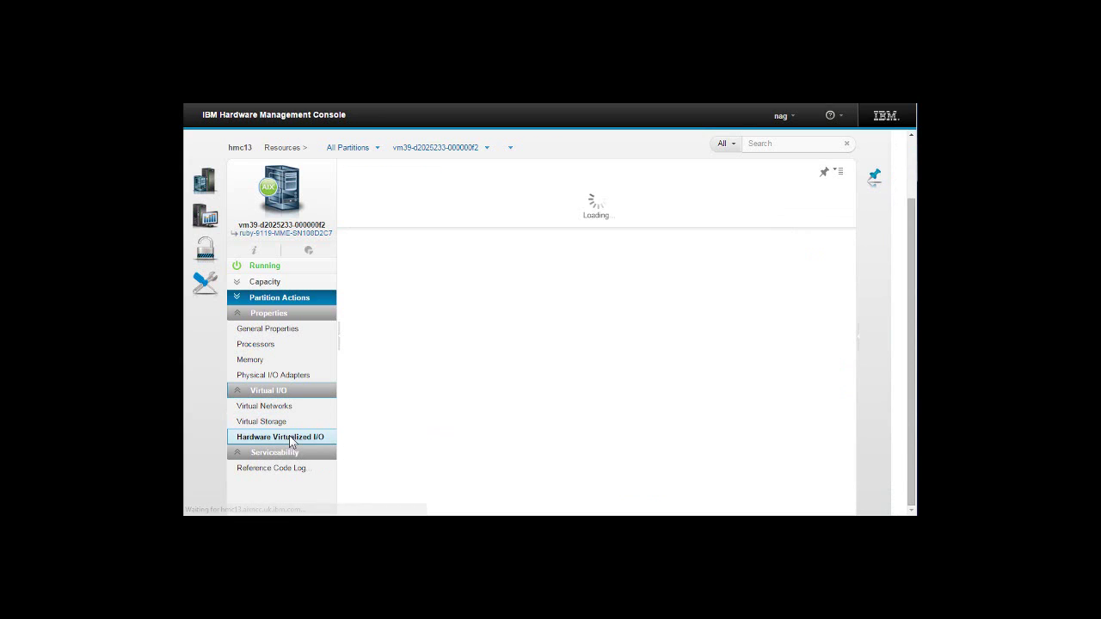